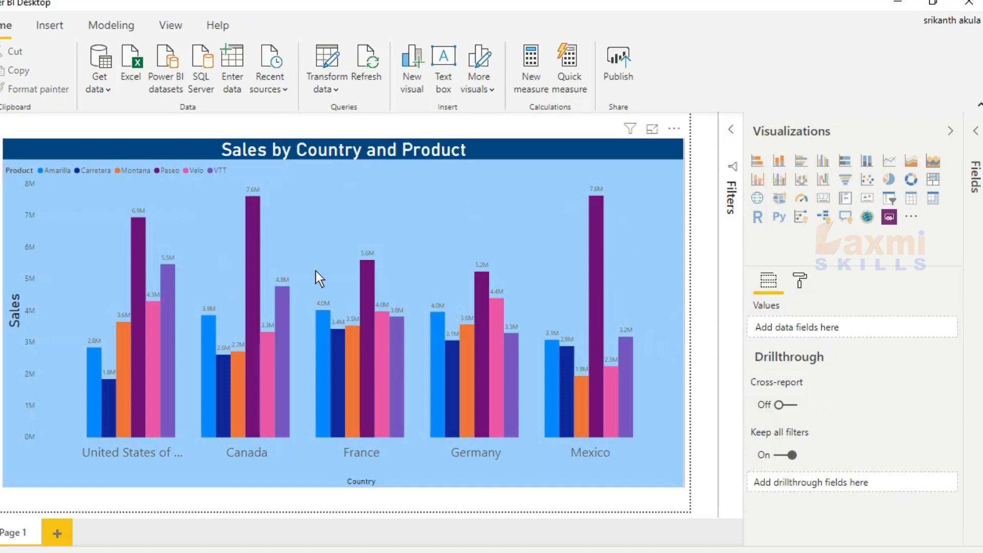
Step: Turn on Customize series in the data labels formatting of the Sales by Country and Product chart
{"action": "left_click", "coordinate": [386, 139]}
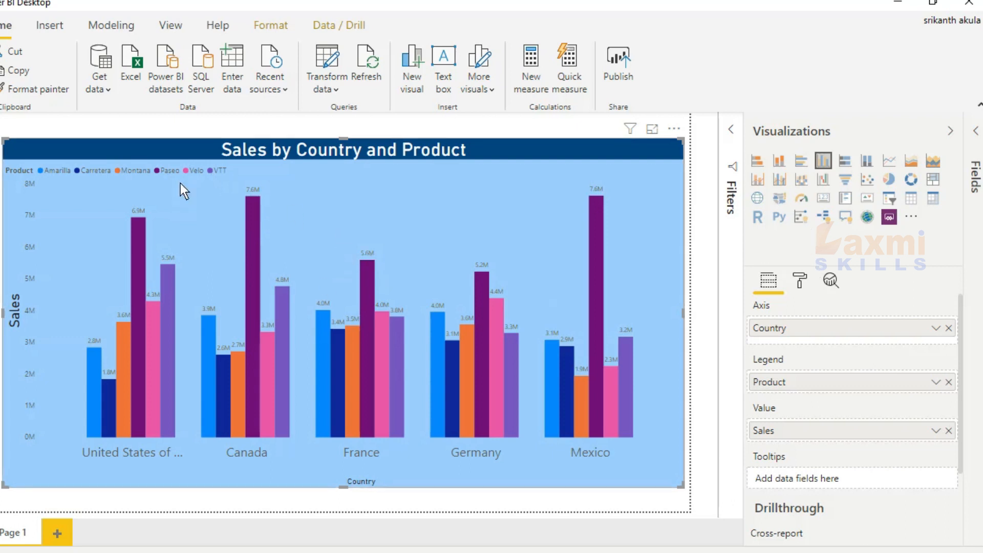
{"action": "left_click", "coordinate": [798, 280]}
{"action": "scroll", "coordinate": [836, 398], "scroll_direction": "down", "scroll_amount": 3}
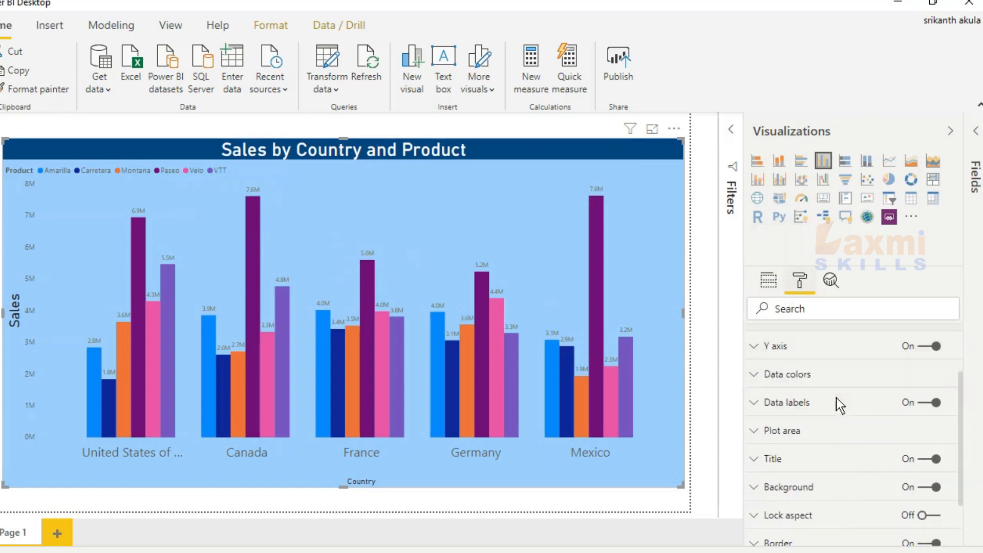
{"action": "scroll", "coordinate": [836, 429], "scroll_direction": "down", "scroll_amount": 2}
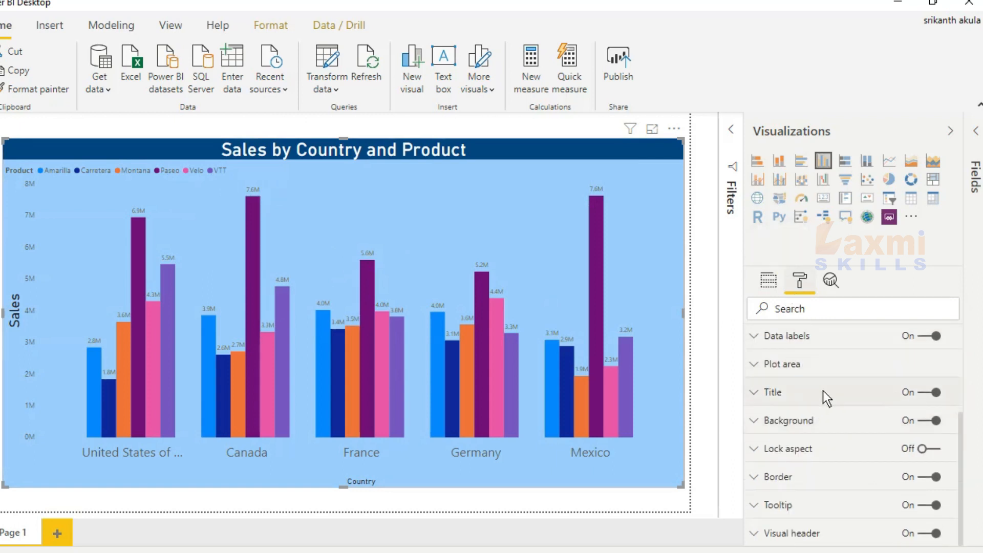
{"action": "left_click", "coordinate": [786, 343]}
{"action": "scroll", "coordinate": [809, 400], "scroll_direction": "down", "scroll_amount": 3}
{"action": "scroll", "coordinate": [808, 407], "scroll_direction": "down", "scroll_amount": 3}
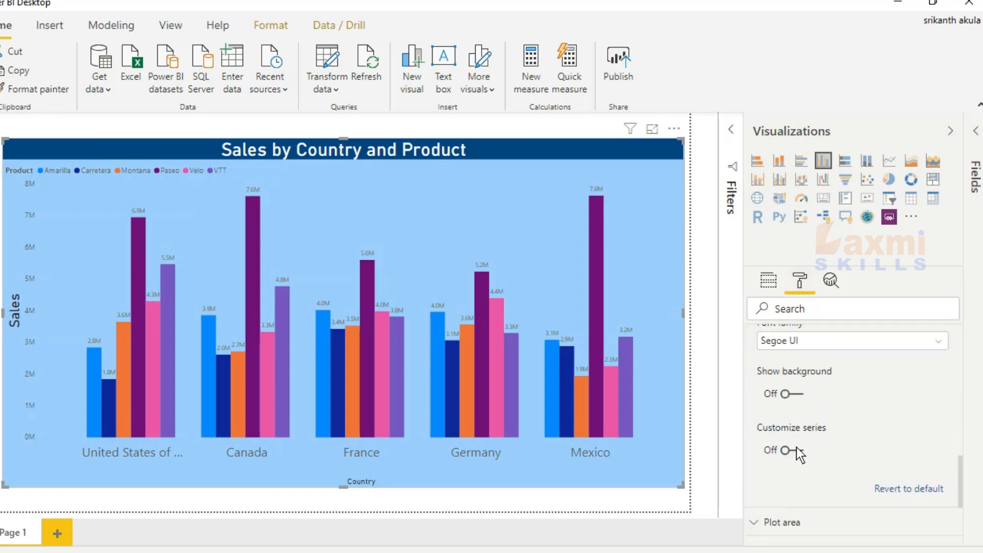
{"action": "left_click", "coordinate": [781, 447]}
{"action": "scroll", "coordinate": [792, 409], "scroll_direction": "down", "scroll_amount": 2}
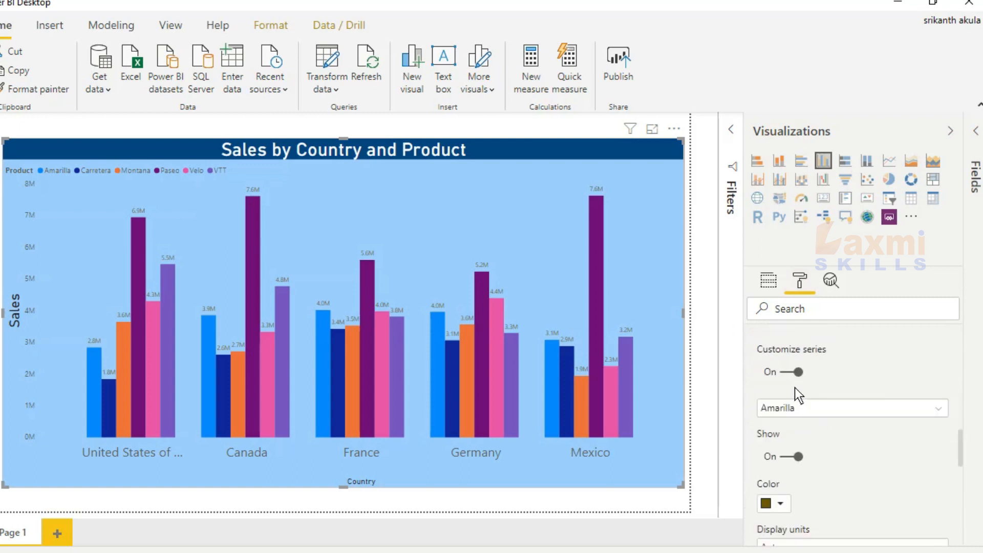
Step: Choose the Paseo series in the data label customization and set its label color to white
{"action": "scroll", "coordinate": [795, 388], "scroll_direction": "down", "scroll_amount": 3}
{"action": "scroll", "coordinate": [791, 376], "scroll_direction": "up", "scroll_amount": 3}
{"action": "scroll", "coordinate": [794, 371], "scroll_direction": "down", "scroll_amount": 3}
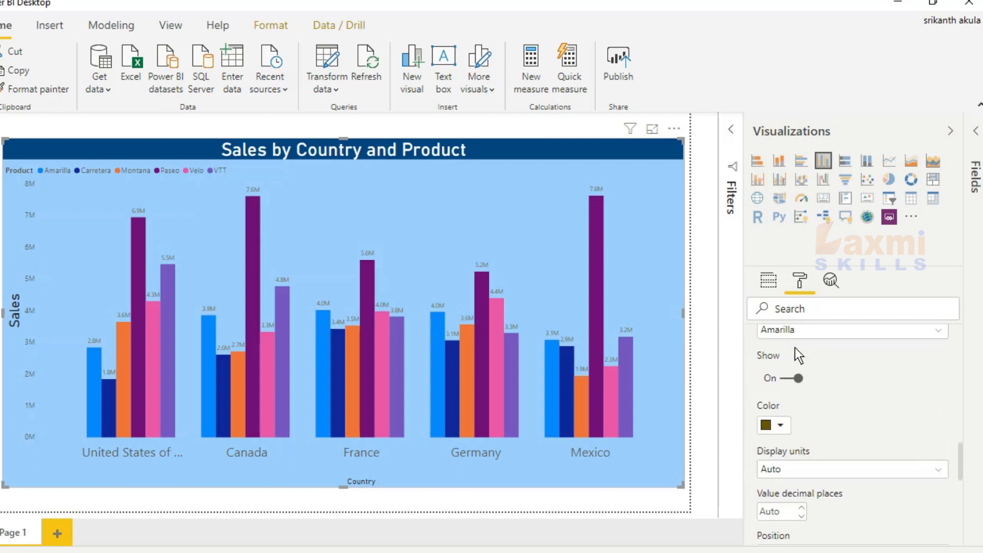
{"action": "scroll", "coordinate": [795, 359], "scroll_direction": "up", "scroll_amount": 2}
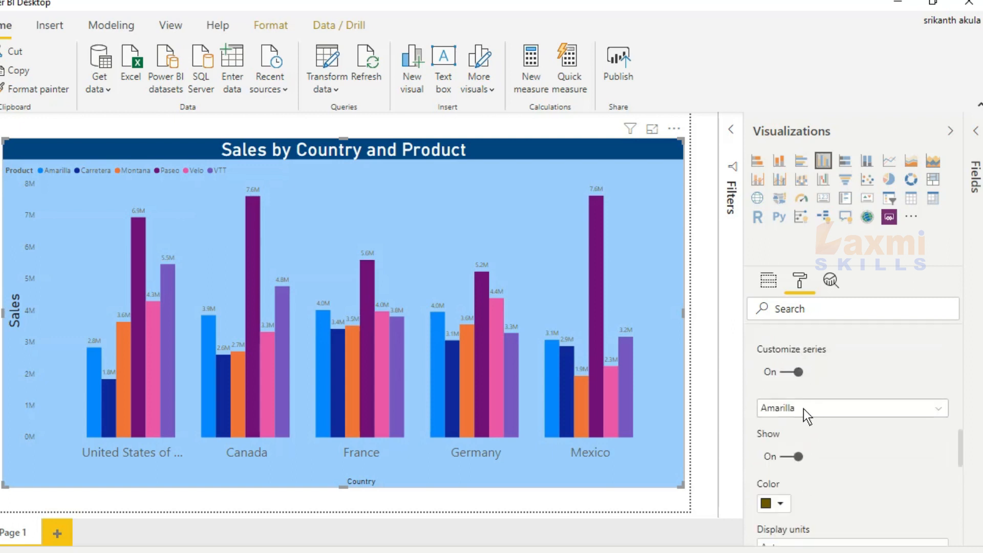
{"action": "left_click", "coordinate": [803, 409]}
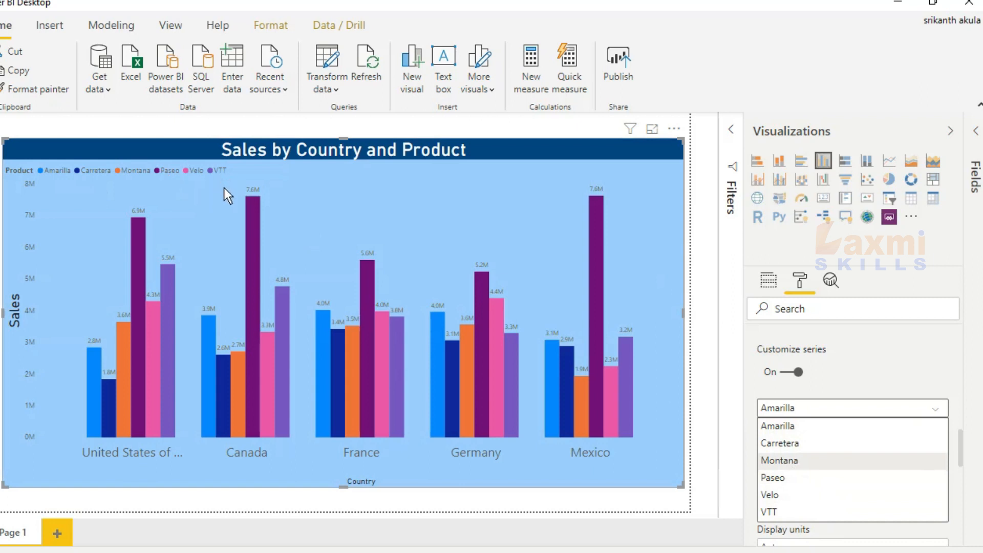
{"action": "left_click", "coordinate": [781, 482]}
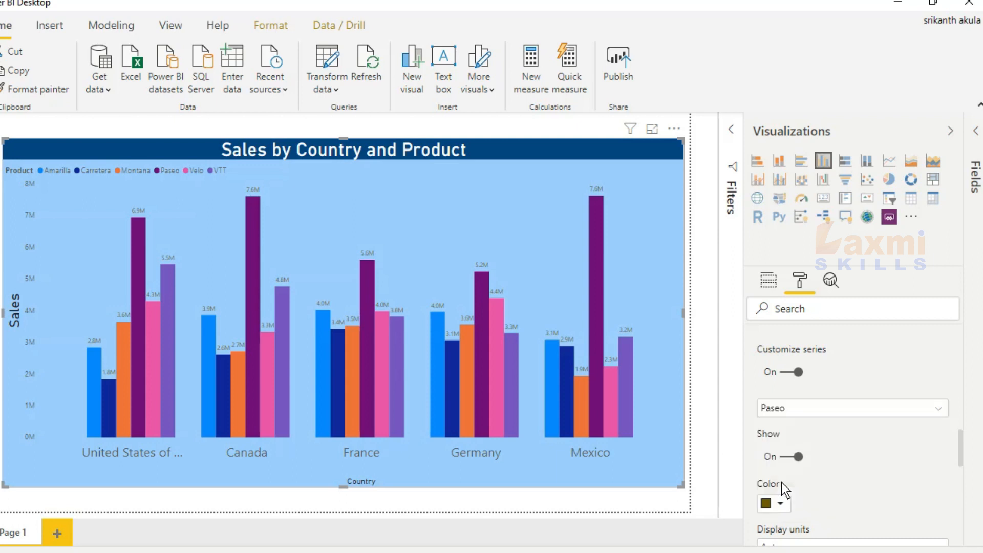
{"action": "scroll", "coordinate": [781, 482], "scroll_direction": "down", "scroll_amount": 2}
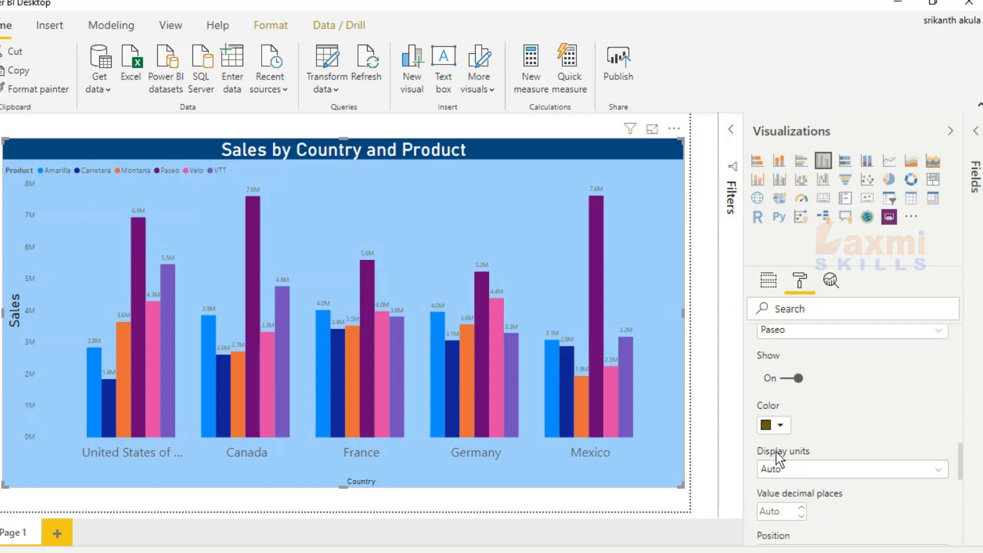
{"action": "left_click", "coordinate": [775, 425]}
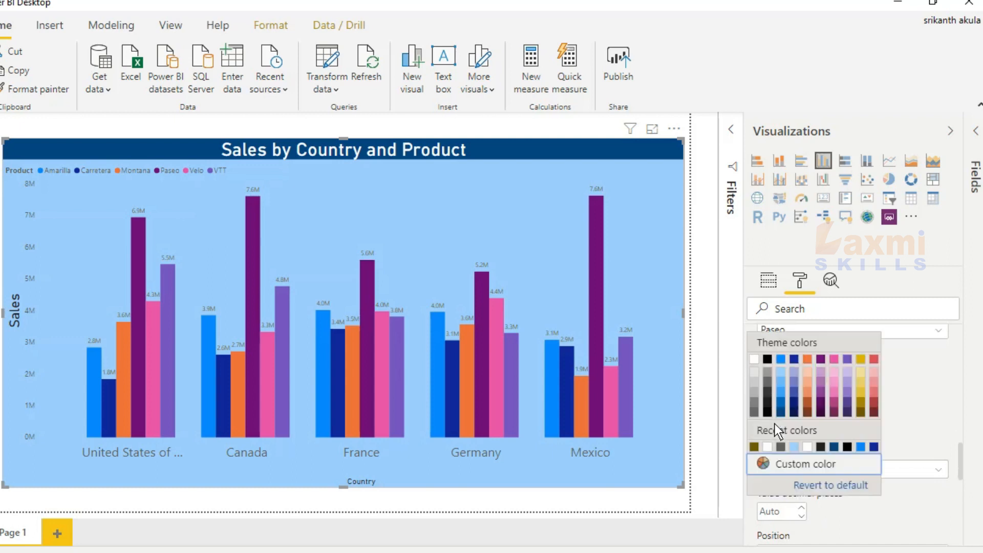
{"action": "left_click", "coordinate": [755, 360]}
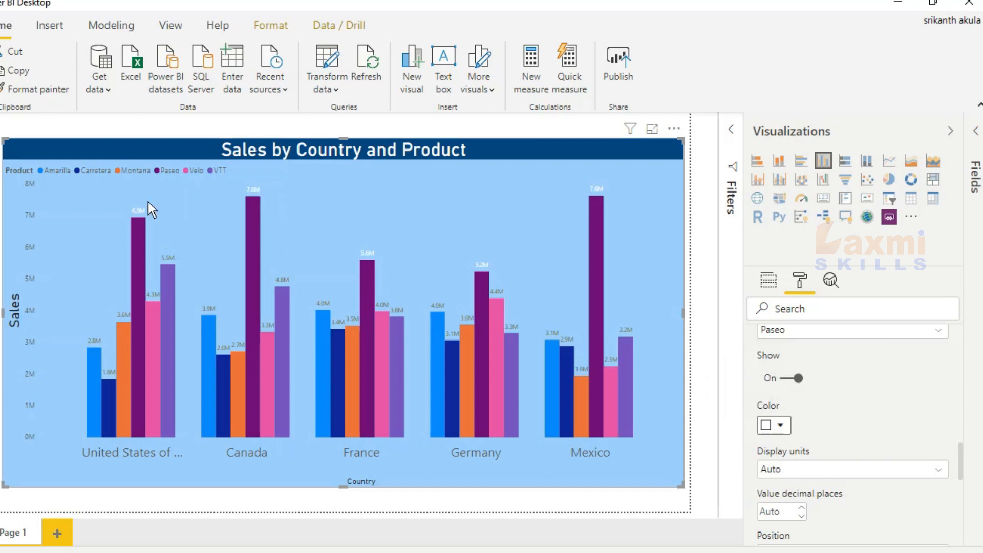
Step: Show a background behind the Paseo data labels and color it the darkest purple theme shade
{"action": "scroll", "coordinate": [790, 451], "scroll_direction": "down", "scroll_amount": 3}
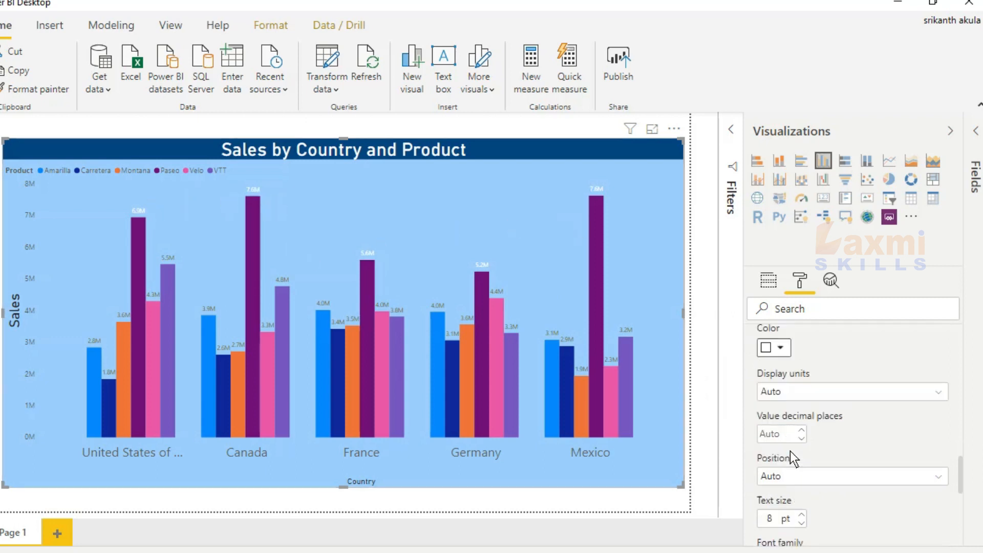
{"action": "scroll", "coordinate": [790, 451], "scroll_direction": "down", "scroll_amount": 3}
{"action": "scroll", "coordinate": [783, 395], "scroll_direction": "up", "scroll_amount": 2}
{"action": "scroll", "coordinate": [778, 401], "scroll_direction": "down", "scroll_amount": 2}
{"action": "left_click", "coordinate": [784, 371]}
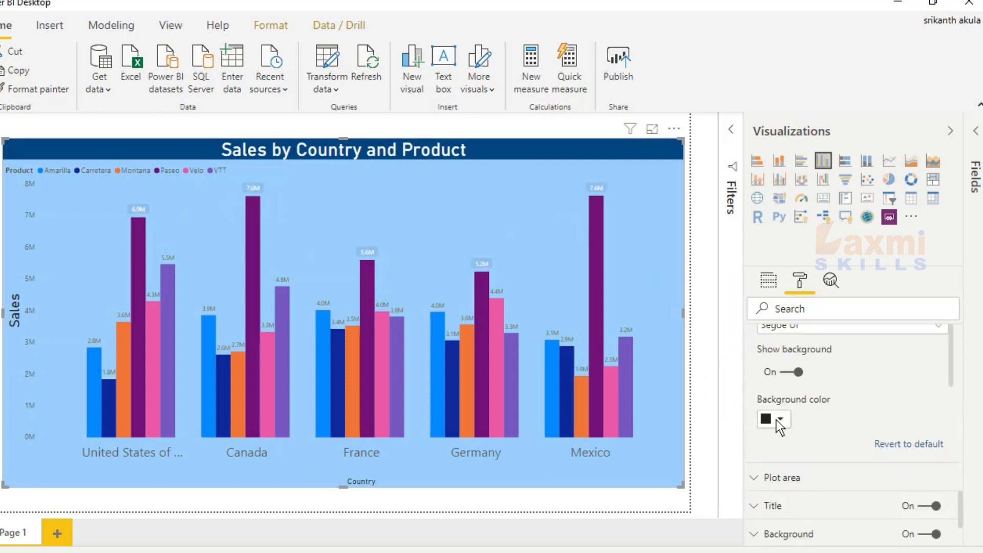
{"action": "left_click", "coordinate": [776, 420]}
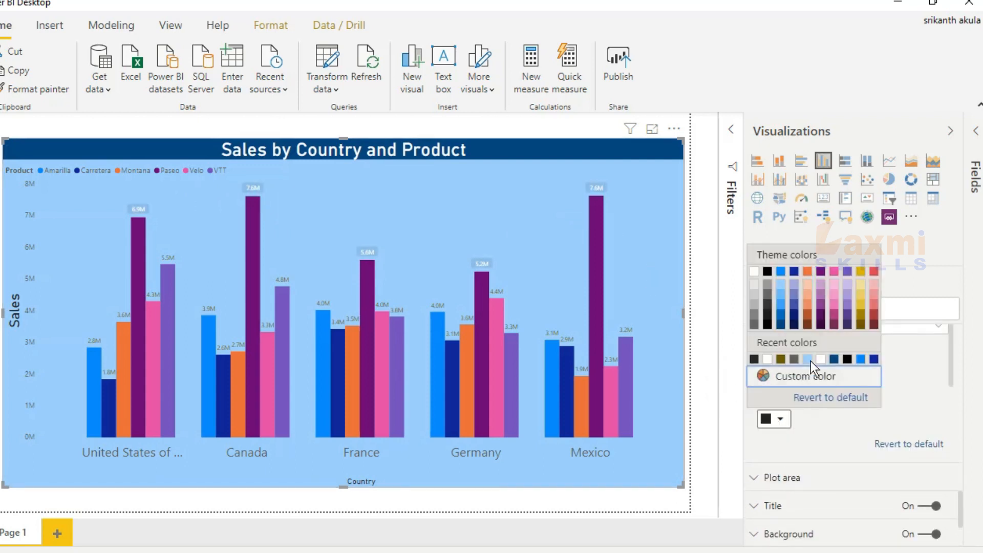
{"action": "left_click", "coordinate": [819, 317]}
Step: Set the transparency of the Paseo data label background to 0%
{"action": "scroll", "coordinate": [800, 379], "scroll_direction": "up", "scroll_amount": 2}
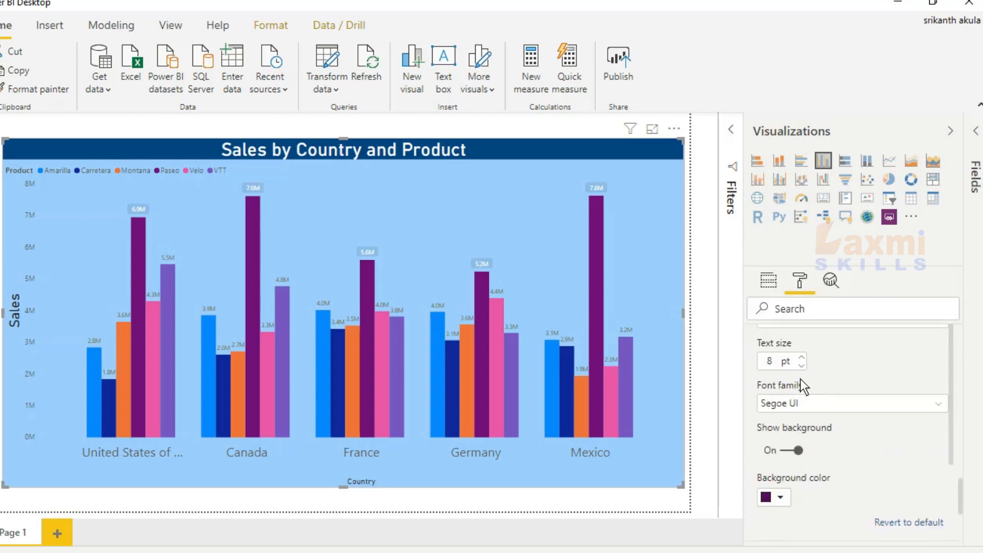
{"action": "scroll", "coordinate": [820, 426], "scroll_direction": "up", "scroll_amount": 4}
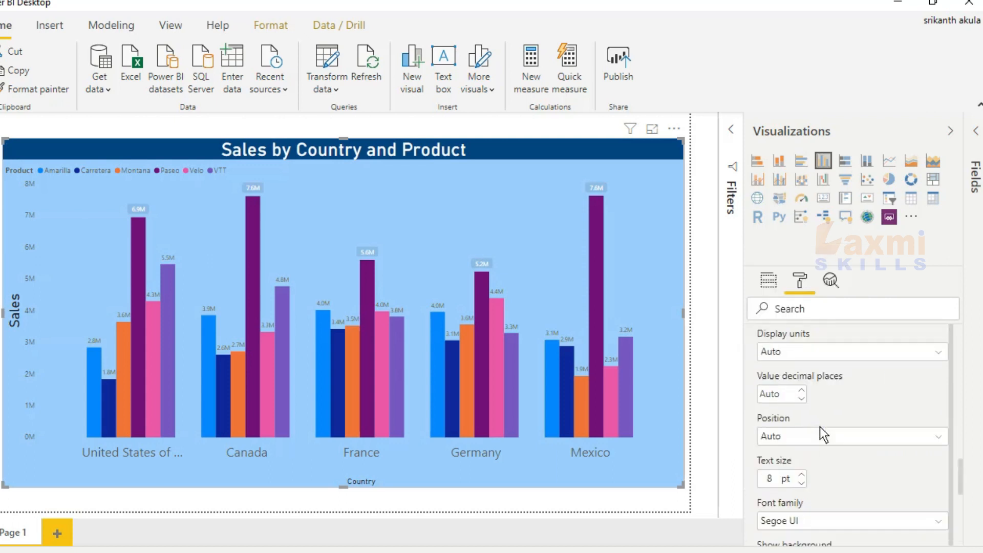
{"action": "scroll", "coordinate": [819, 426], "scroll_direction": "up", "scroll_amount": 1}
{"action": "scroll", "coordinate": [819, 426], "scroll_direction": "down", "scroll_amount": 1}
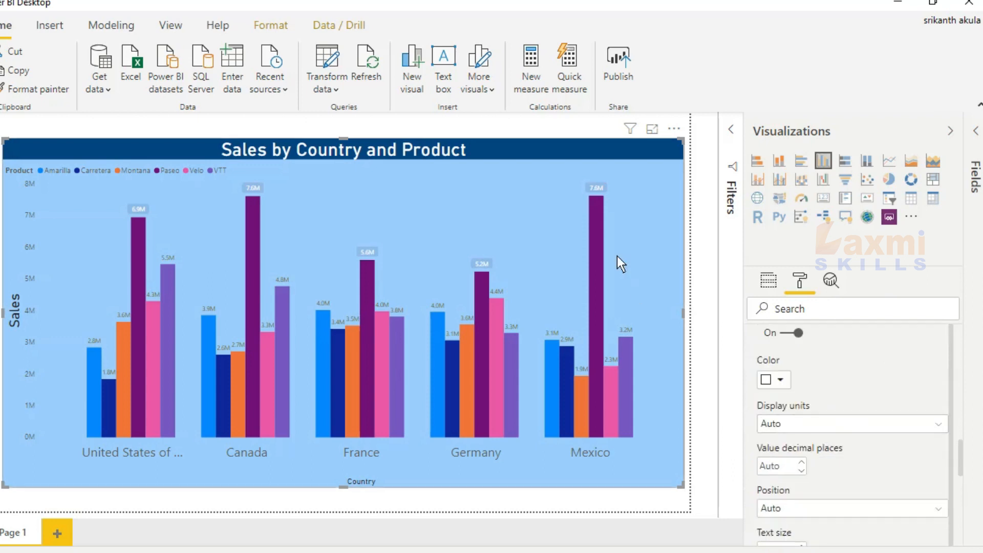
{"action": "scroll", "coordinate": [793, 423], "scroll_direction": "down", "scroll_amount": 1}
{"action": "scroll", "coordinate": [793, 424], "scroll_direction": "down", "scroll_amount": 4}
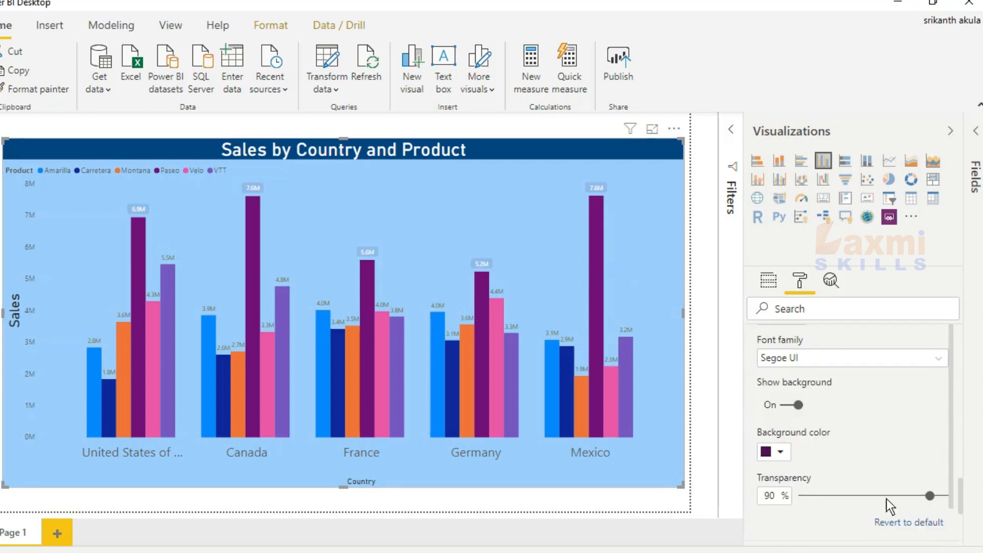
{"action": "left_click_drag", "start_coordinate": [911, 500], "coordinate": [810, 503]}
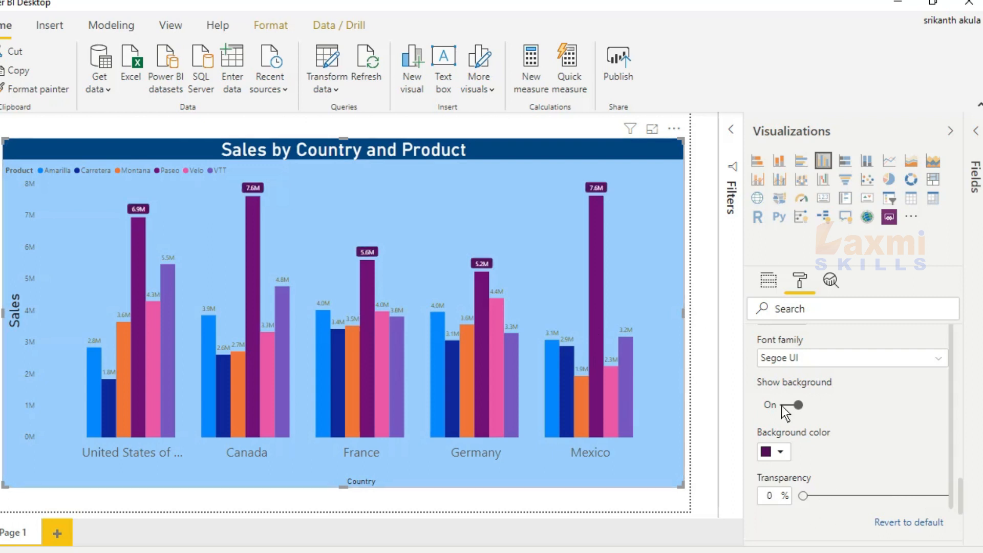
Step: Choose the VTT series, show its data label background and set the background transparency to 0%
{"action": "scroll", "coordinate": [820, 451], "scroll_direction": "up", "scroll_amount": 1}
{"action": "scroll", "coordinate": [824, 453], "scroll_direction": "up", "scroll_amount": 5}
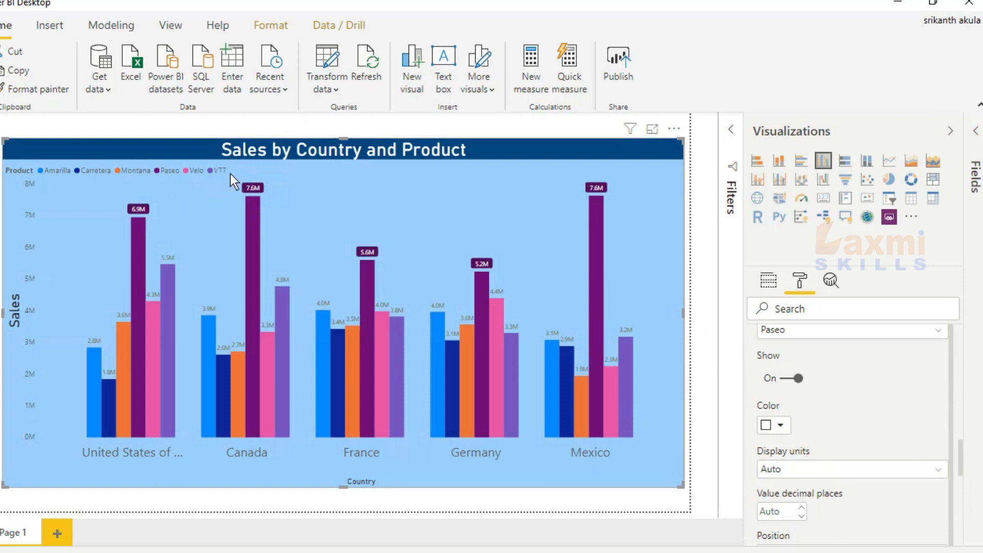
{"action": "left_click", "coordinate": [818, 332]}
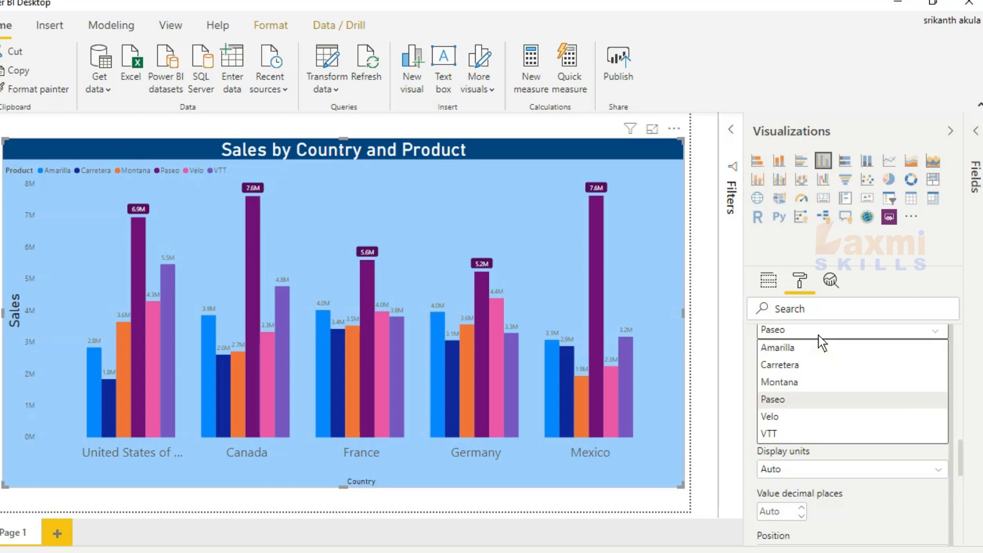
{"action": "left_click", "coordinate": [792, 430]}
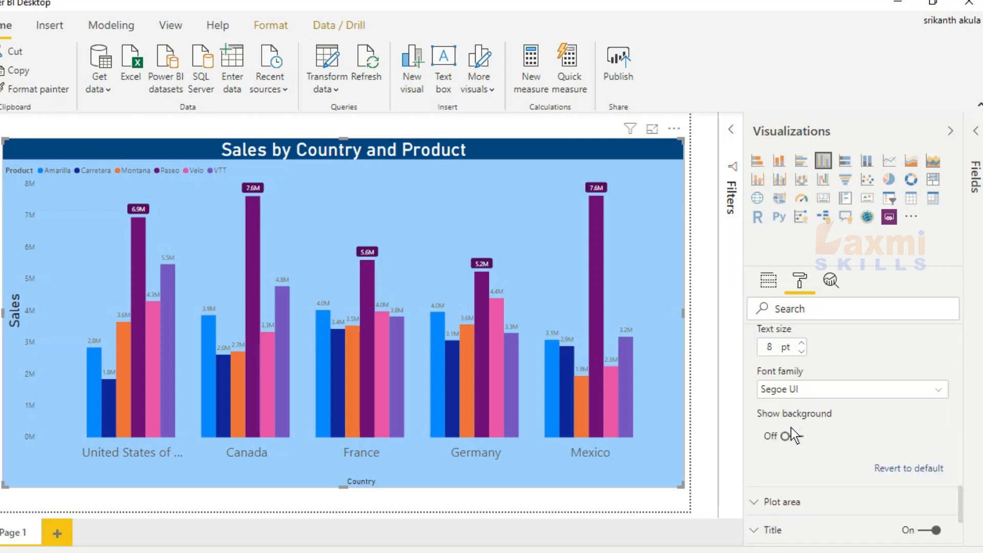
{"action": "scroll", "coordinate": [791, 428], "scroll_direction": "up", "scroll_amount": 3}
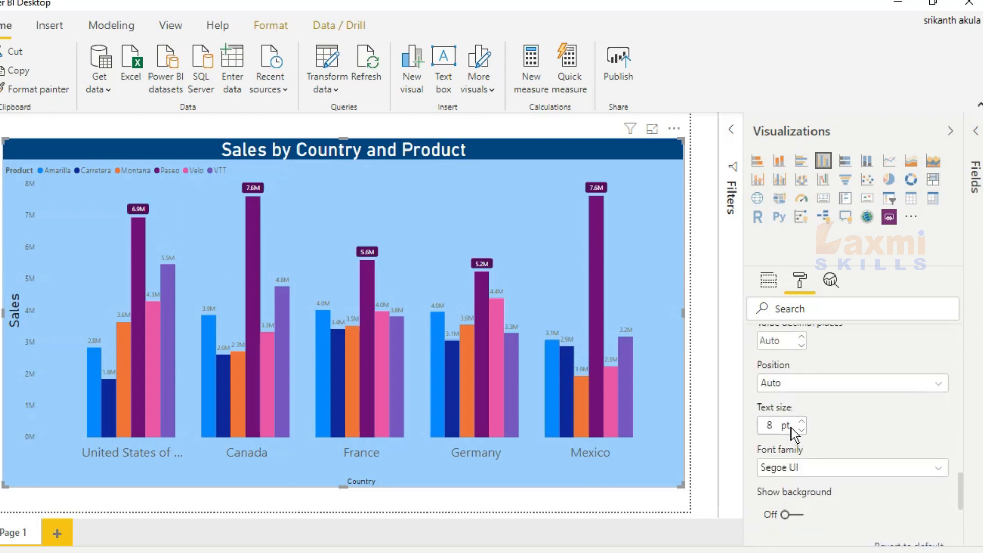
{"action": "left_click", "coordinate": [791, 513]}
{"action": "scroll", "coordinate": [784, 481], "scroll_direction": "down", "scroll_amount": 3}
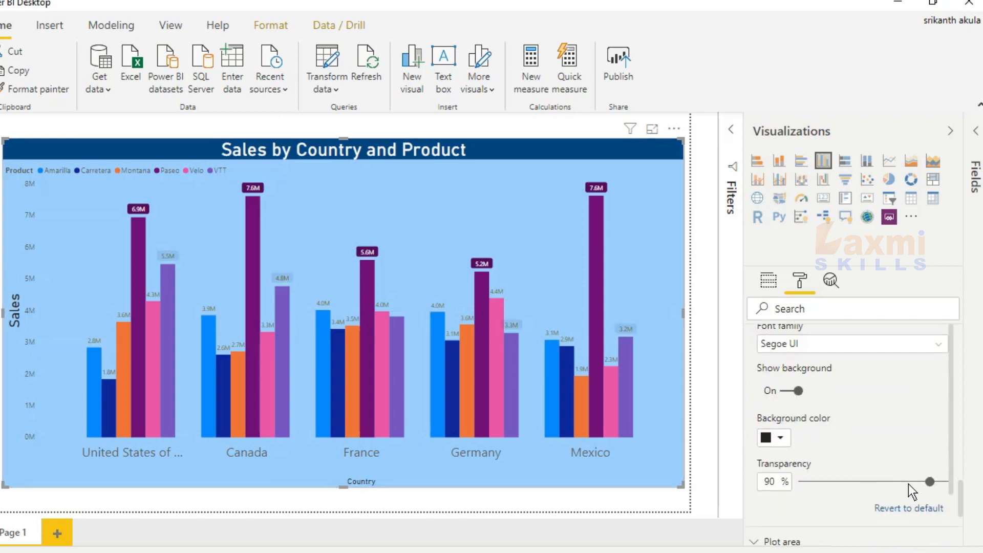
{"action": "left_click_drag", "start_coordinate": [930, 482], "coordinate": [791, 494]}
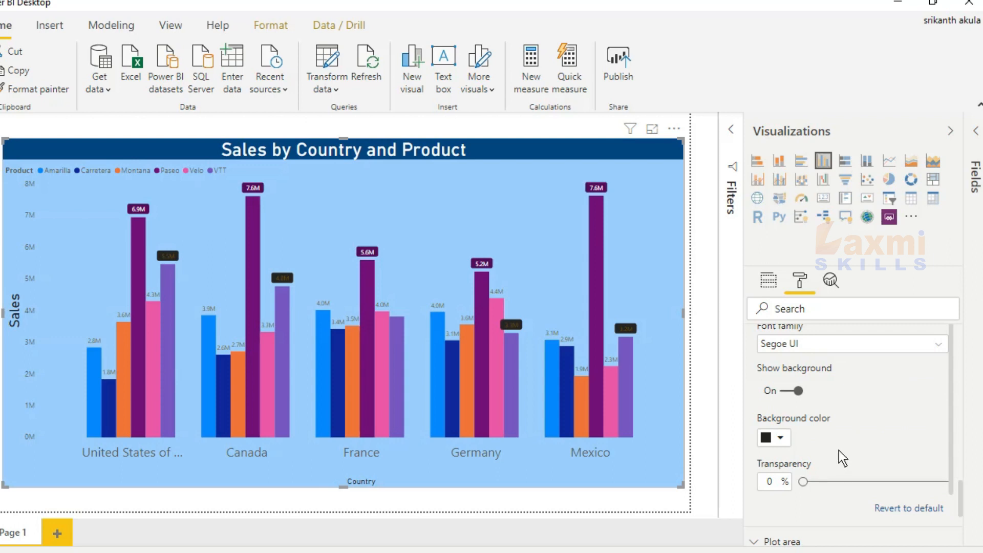
Step: Set the VTT data label color to white and deselect the chart
{"action": "scroll", "coordinate": [837, 451], "scroll_direction": "up", "scroll_amount": 2}
{"action": "scroll", "coordinate": [806, 356], "scroll_direction": "up", "scroll_amount": 2}
{"action": "scroll", "coordinate": [796, 384], "scroll_direction": "up", "scroll_amount": 3}
{"action": "left_click", "coordinate": [782, 415]}
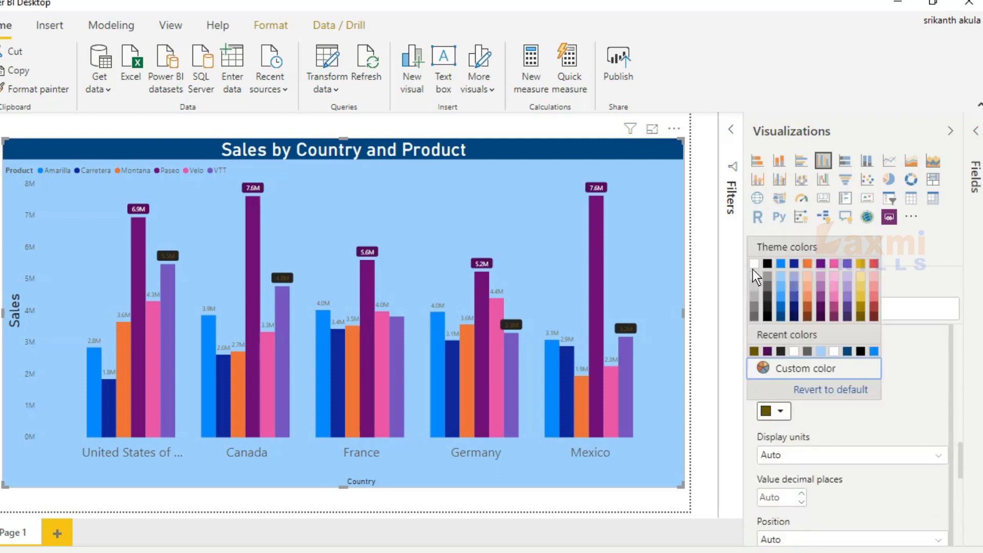
{"action": "left_click", "coordinate": [751, 268]}
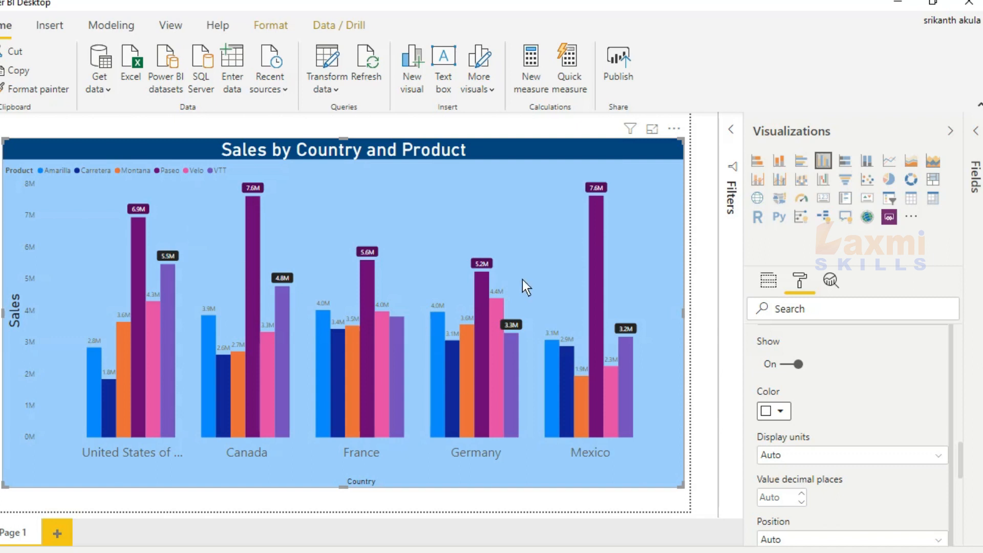
{"action": "left_click", "coordinate": [498, 123]}
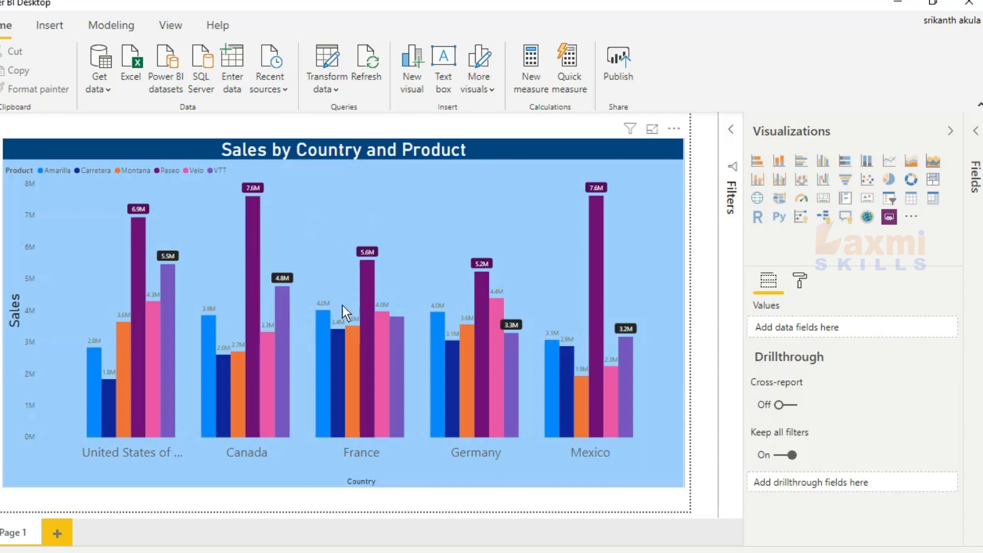
{"action": "mouse_move", "coordinate": [375, 309]}
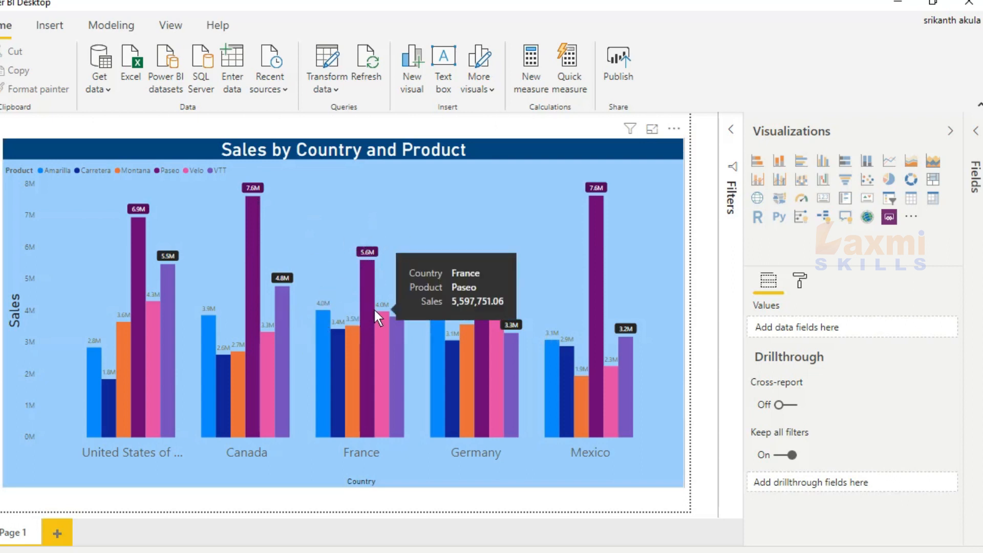